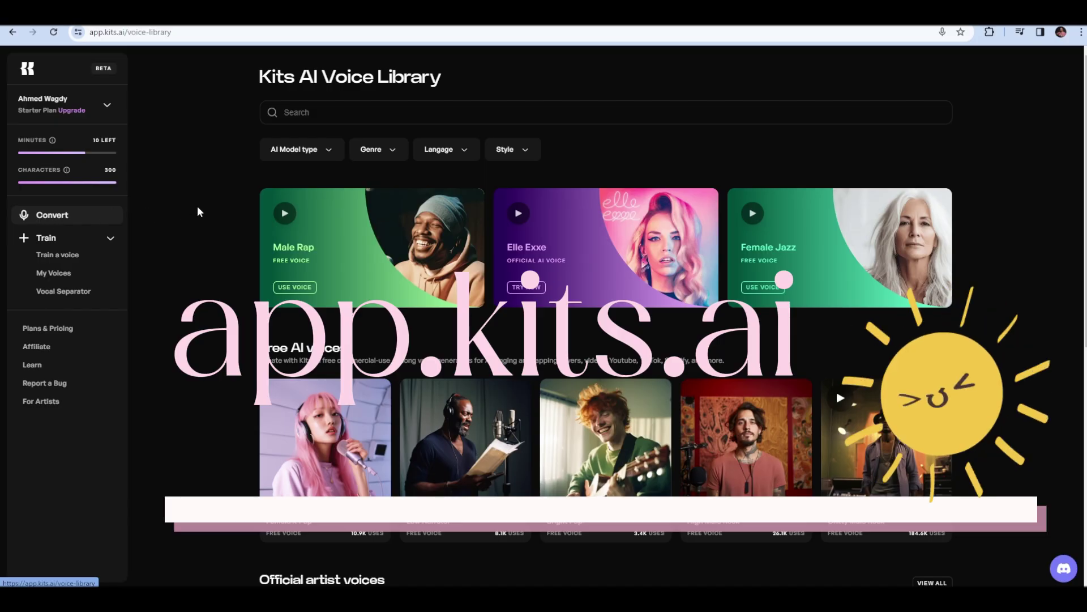
Browse the voice library down to the AI Instruments and open the Tenor Saxophone by Vivid Fever Dreams model.
scroll(198, 211, "down", 3)
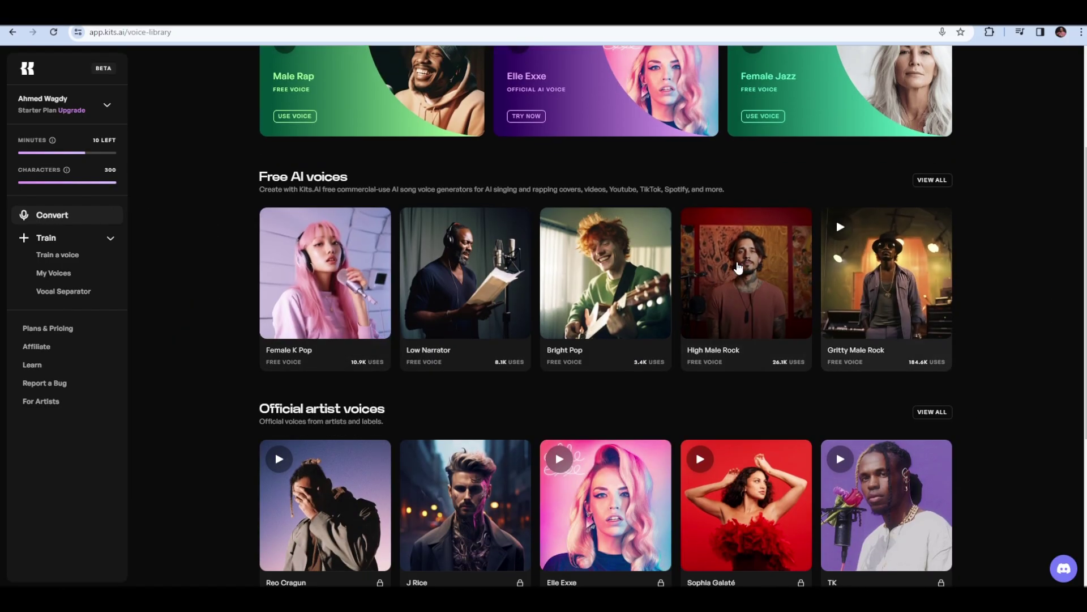
scroll(199, 359, "down", 1)
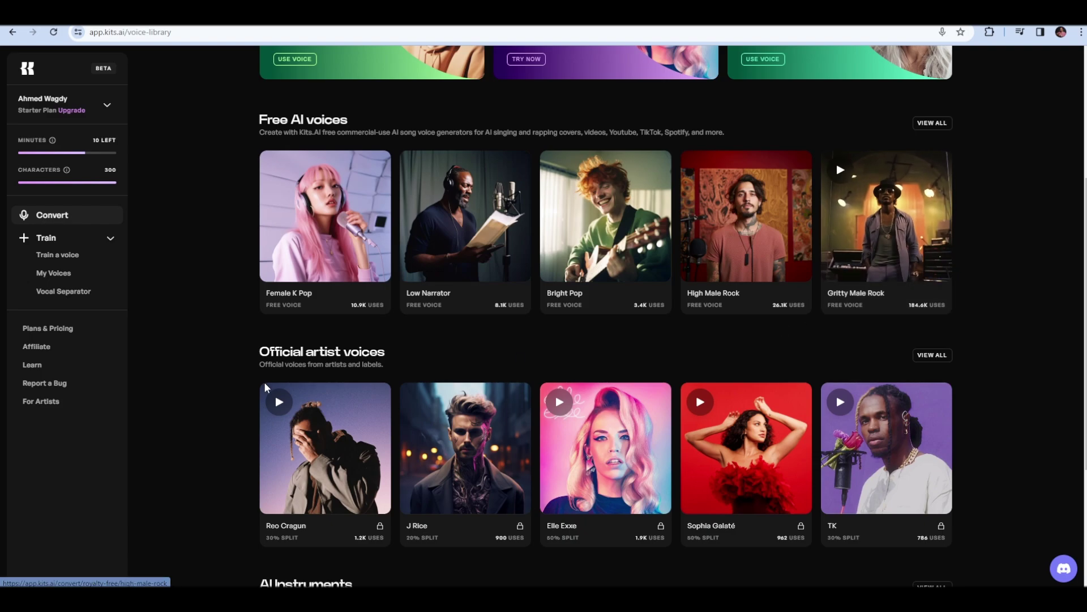
scroll(600, 348, "down", 4)
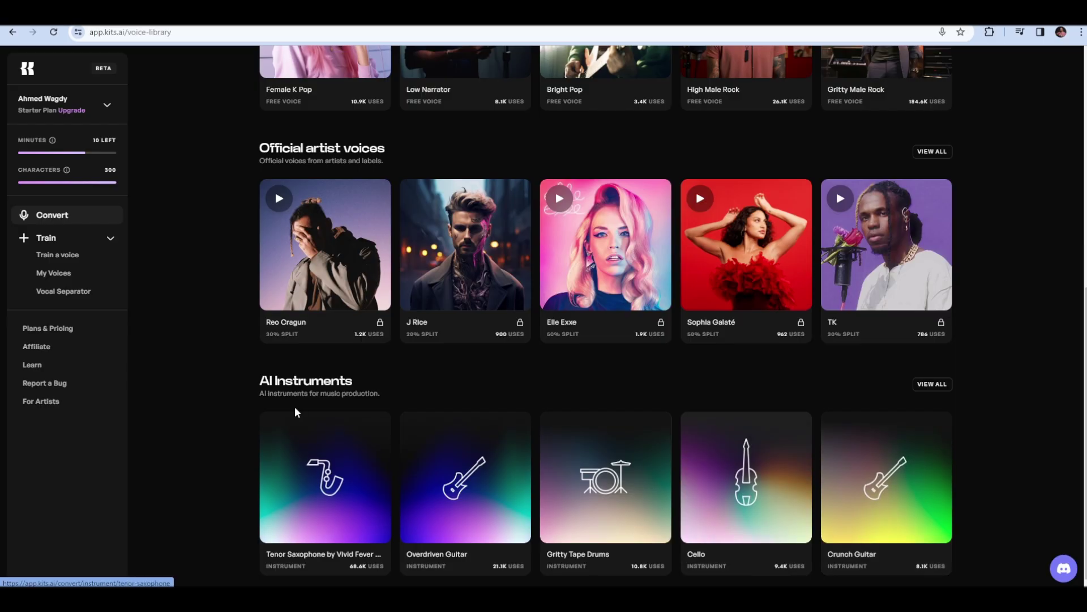
left_click(312, 480)
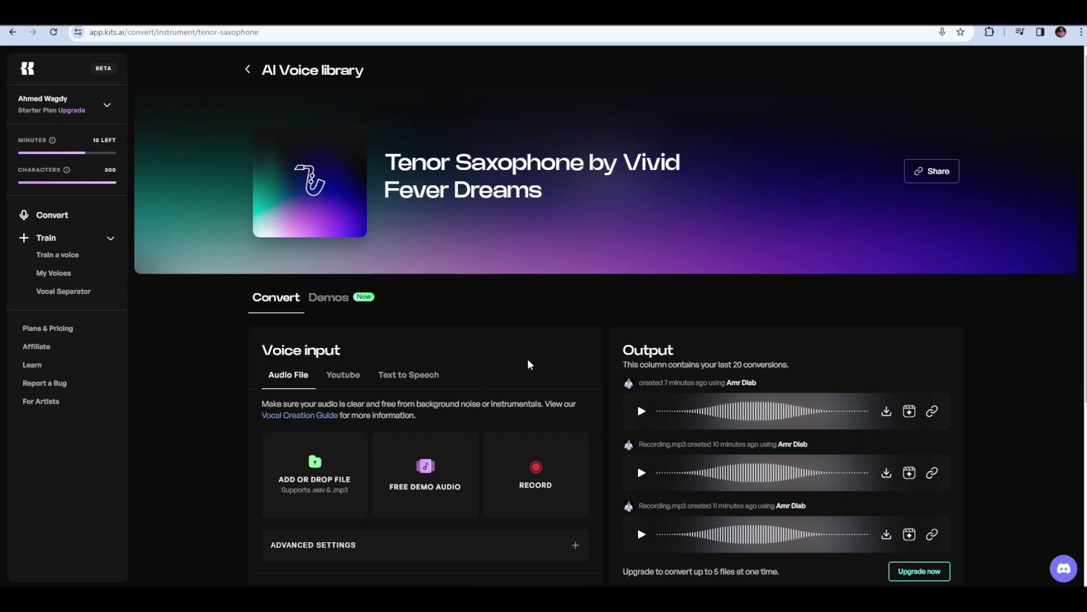
Record a voice clip of about 11 seconds as the audio input and play it back.
scroll(537, 375, "down", 2)
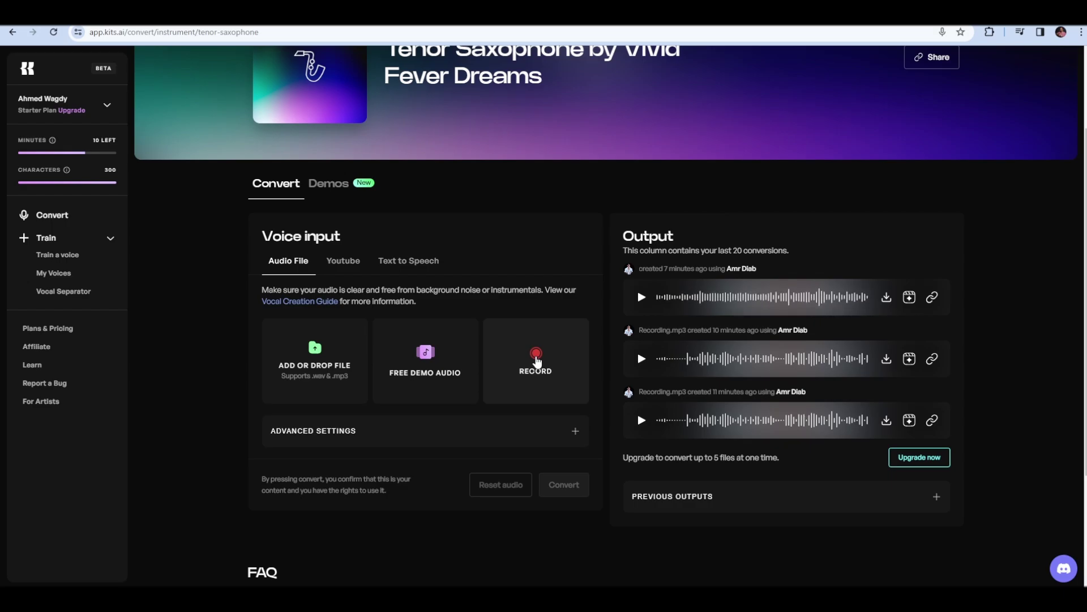
left_click(538, 361)
left_click(522, 380)
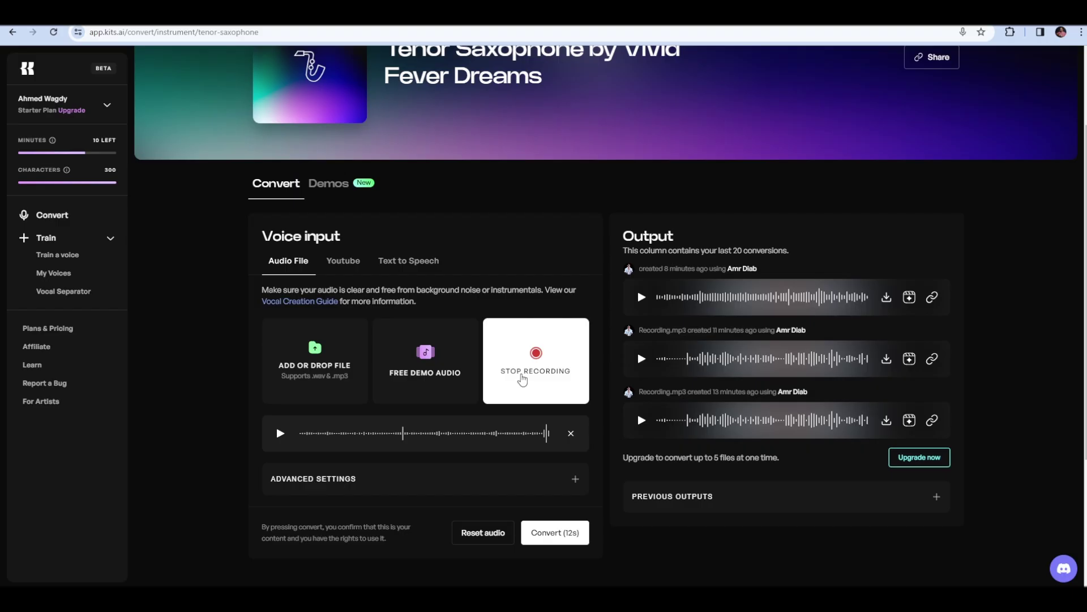
left_click(523, 378)
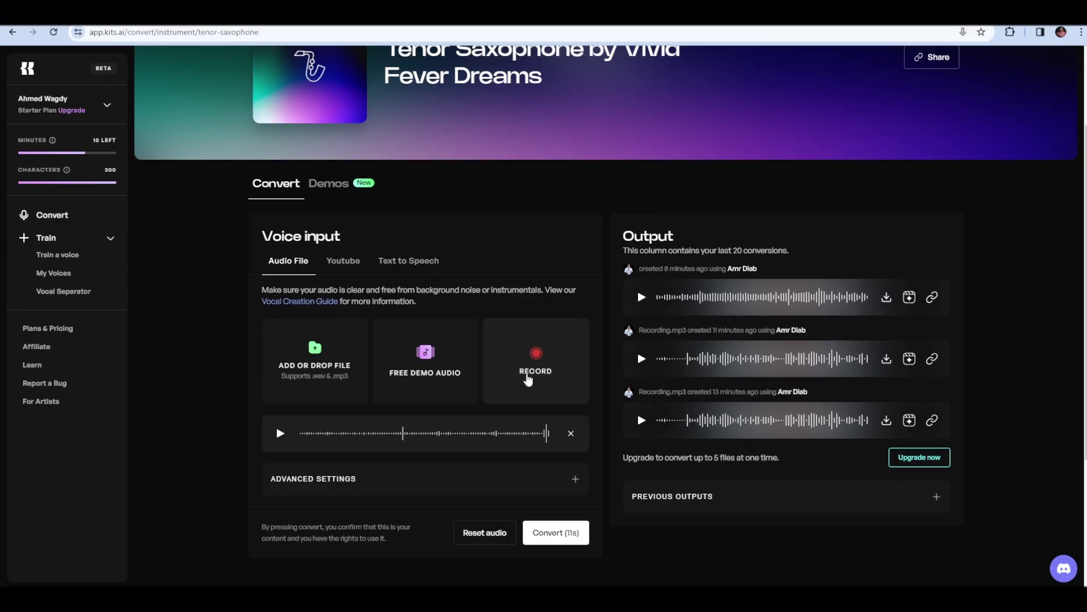
left_click(280, 434)
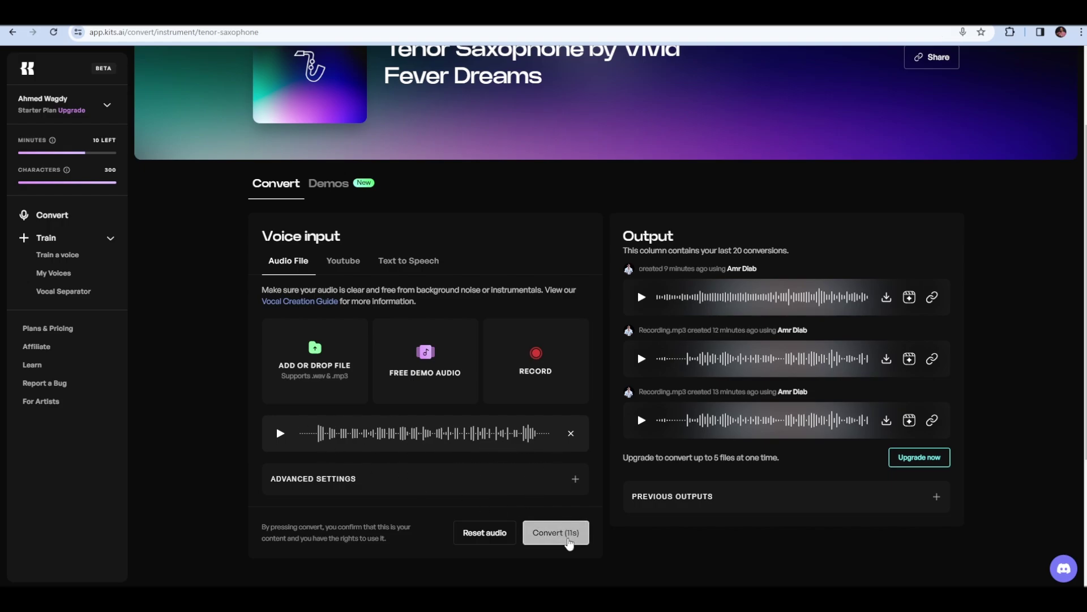
Convert the voice recording to tenor saxophone and play the converted output.
left_click(570, 542)
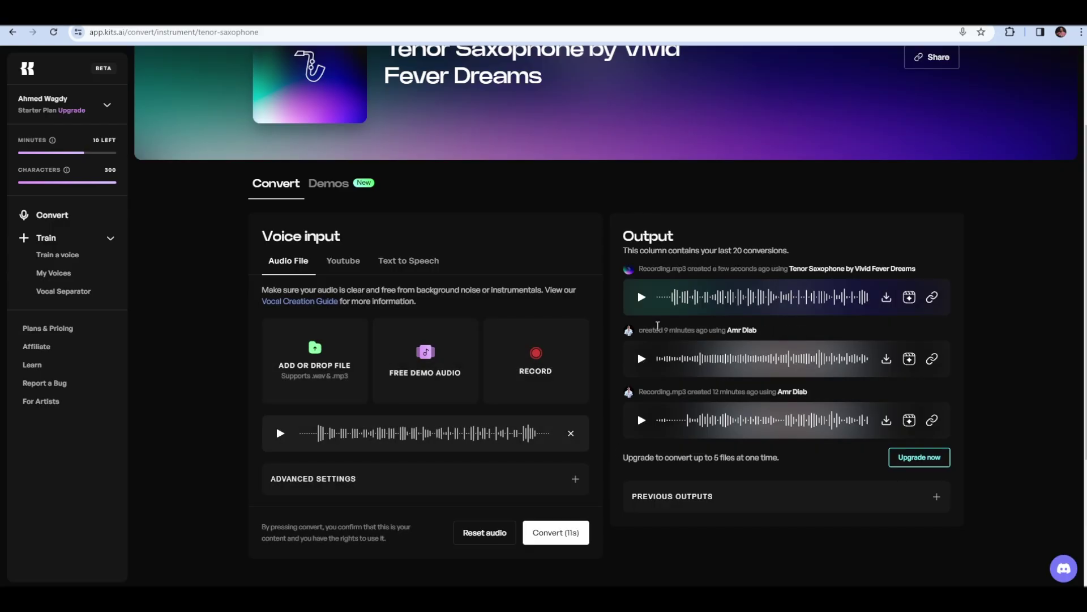
left_click(642, 298)
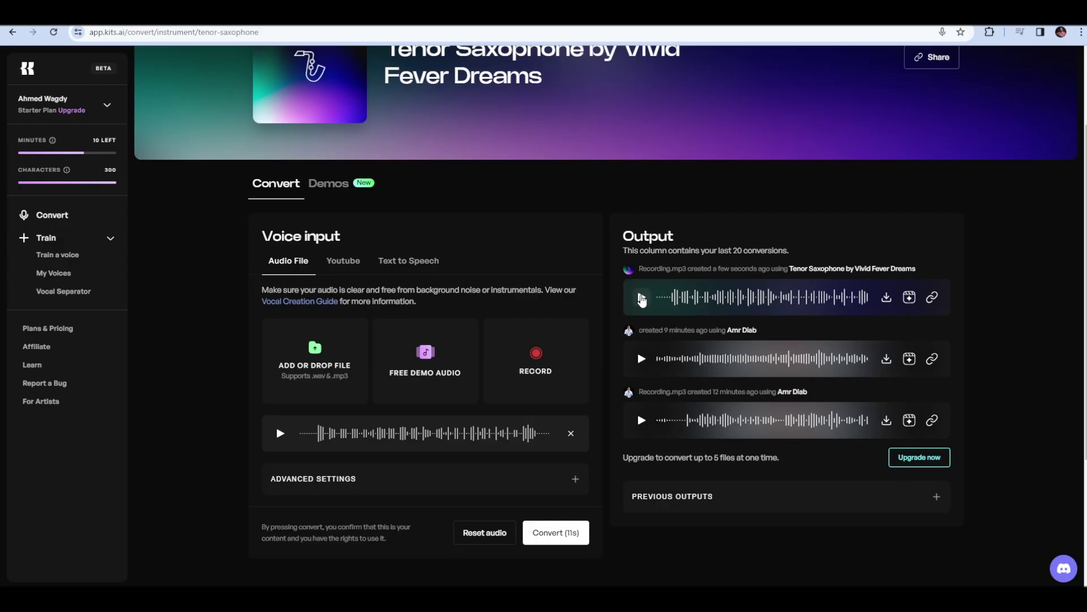
Convert the recording again with the Reverb and Delay post-processing effects enabled, and play the new output.
scroll(485, 413, "down", 2)
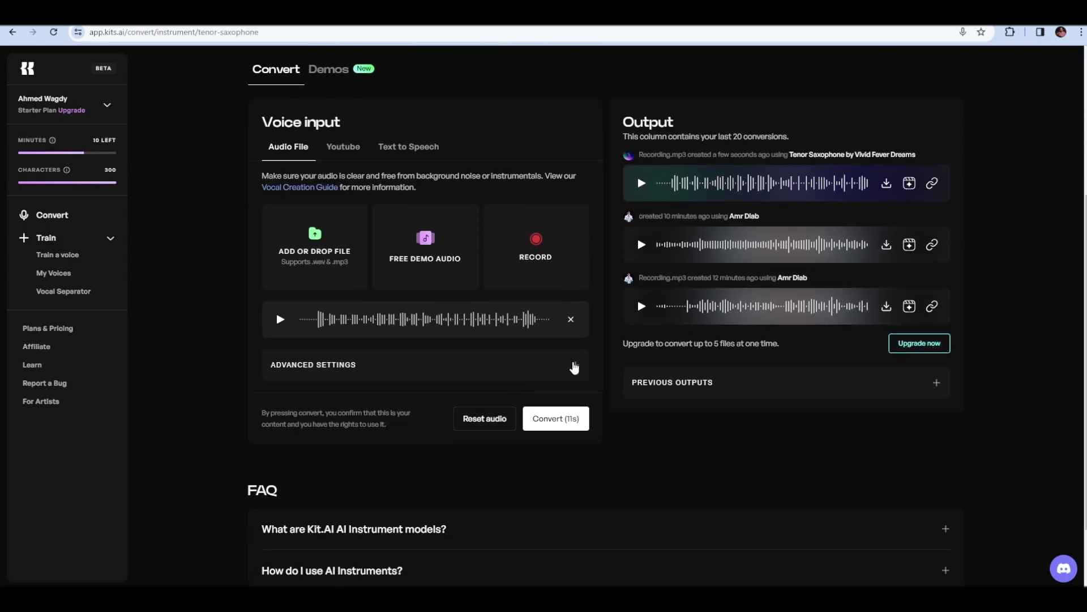
left_click(575, 365)
scroll(462, 417, "down", 4)
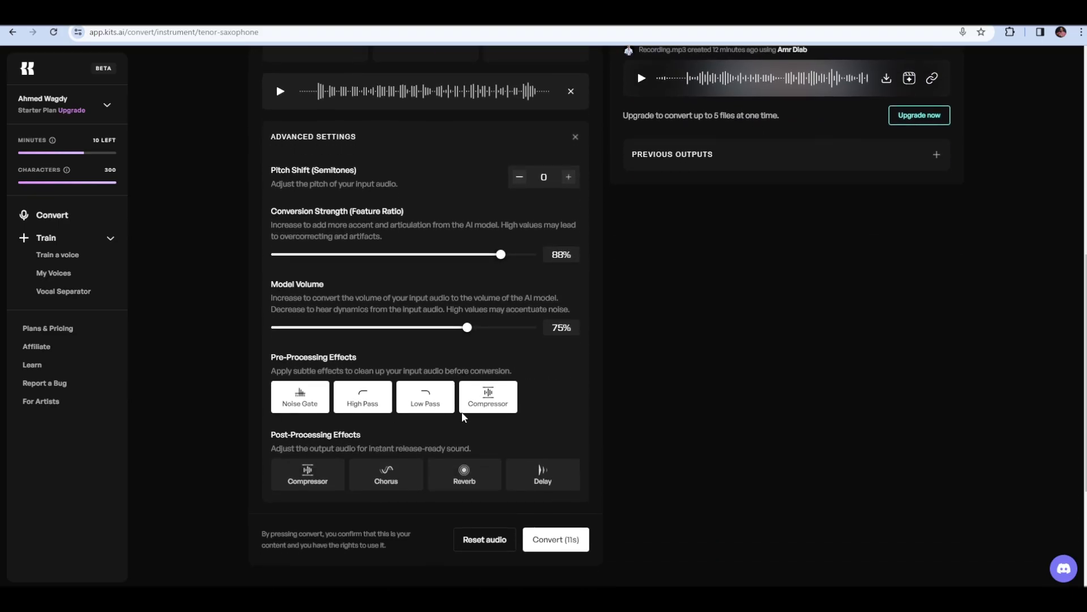
left_click(552, 482)
left_click(467, 476)
left_click(552, 539)
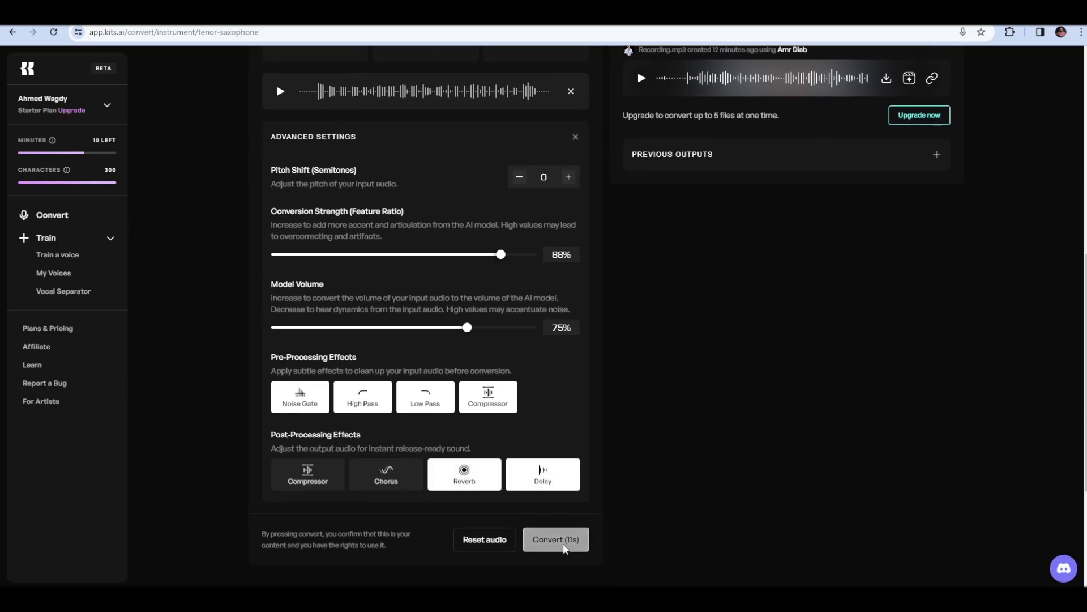
left_click(642, 240)
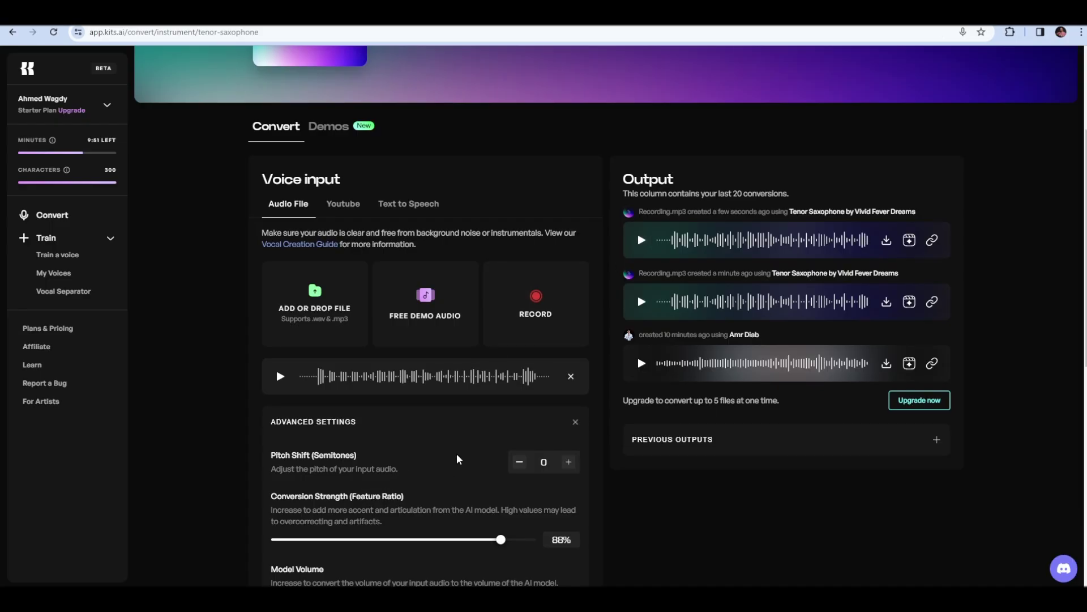
Set the pitch shift to +4 semitones, reconvert the saxophone recording and play the new output.
scroll(458, 460, "down", 2)
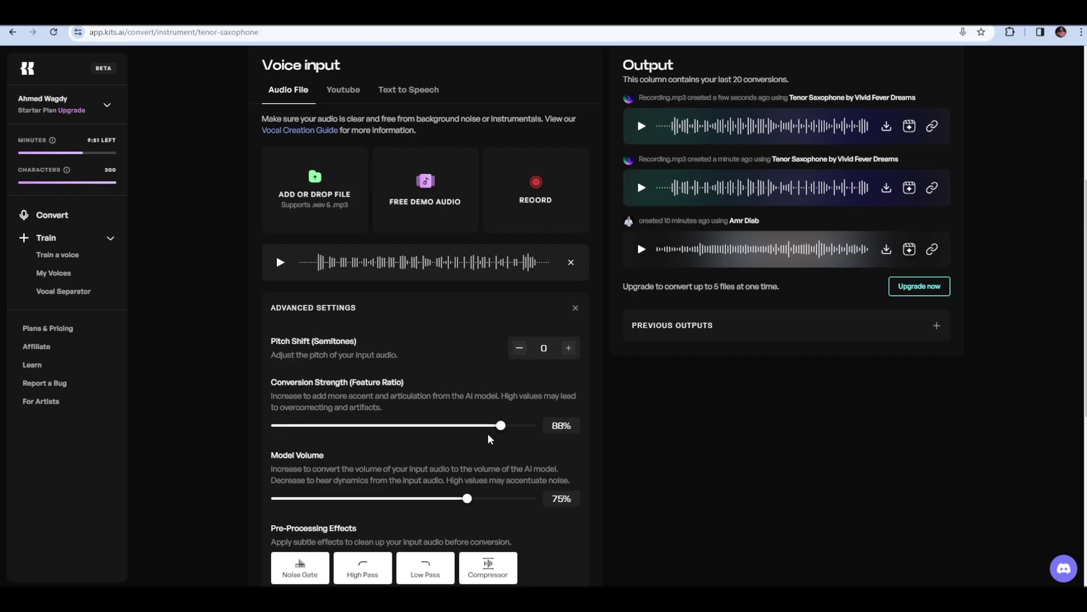
left_click(569, 348)
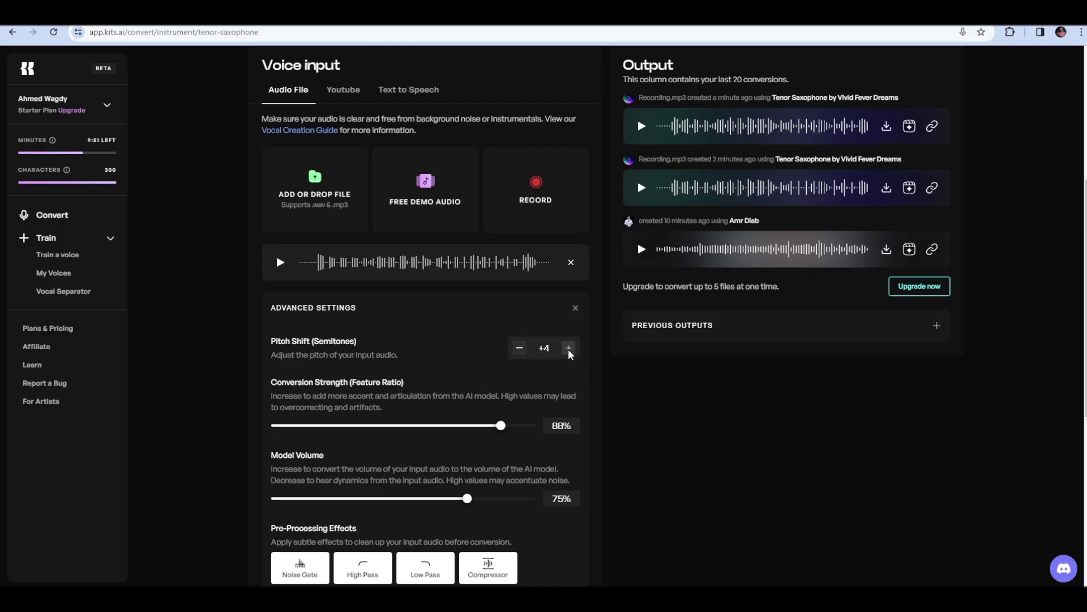
scroll(541, 450, "down", 2)
left_click(554, 537)
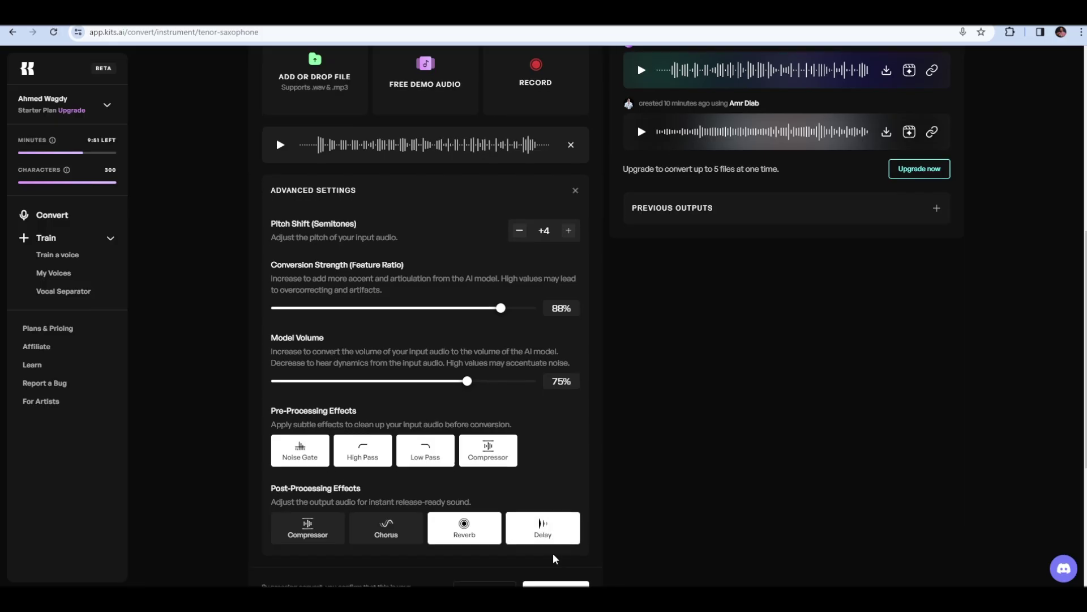
scroll(553, 537, "down", 1)
left_click(557, 539)
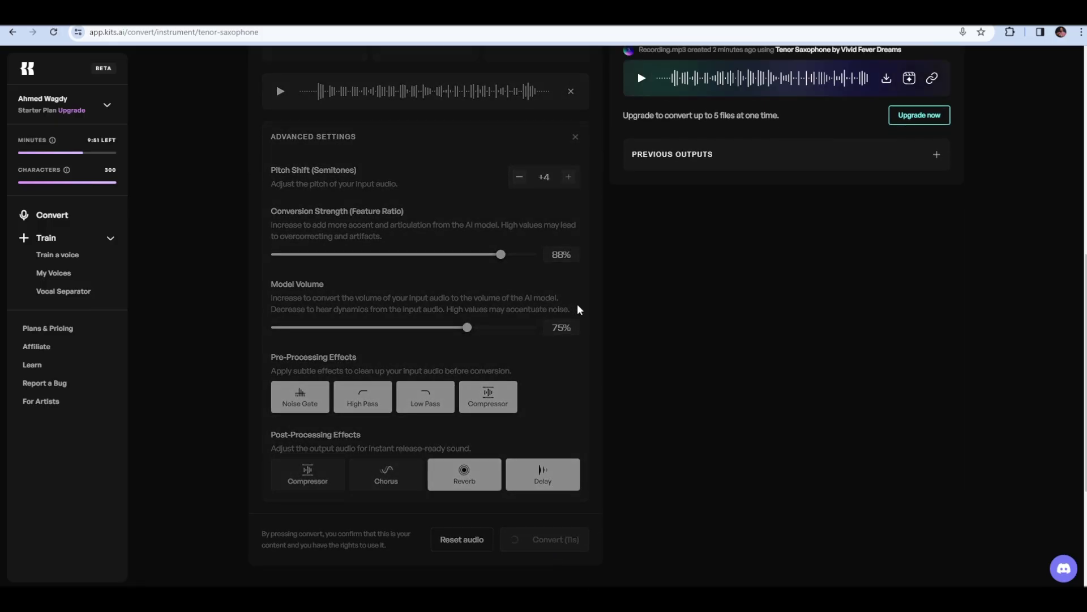
scroll(577, 309, "up", 3)
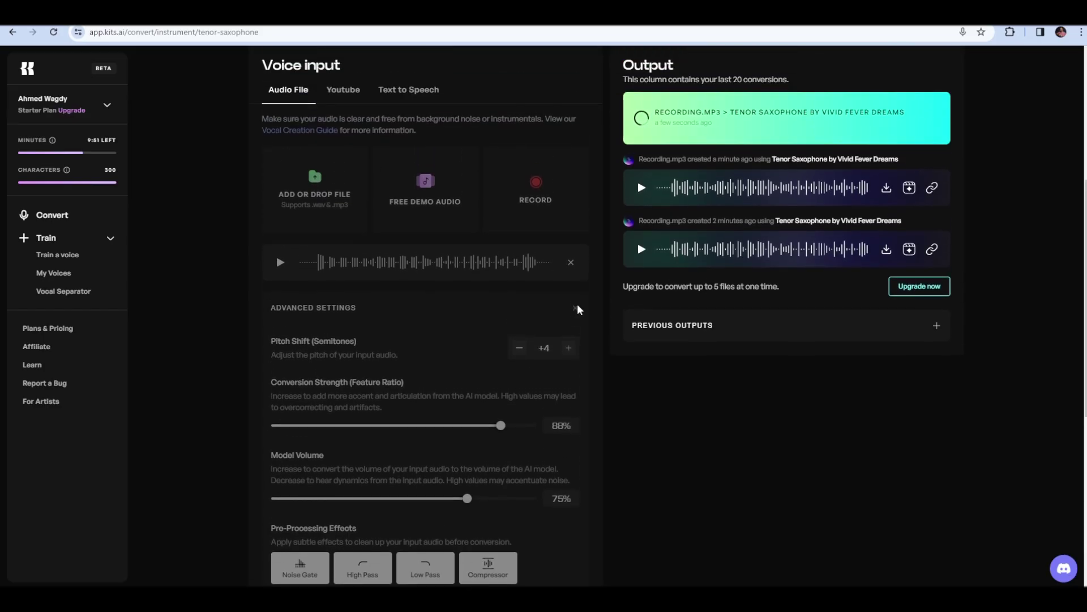
left_click(641, 127)
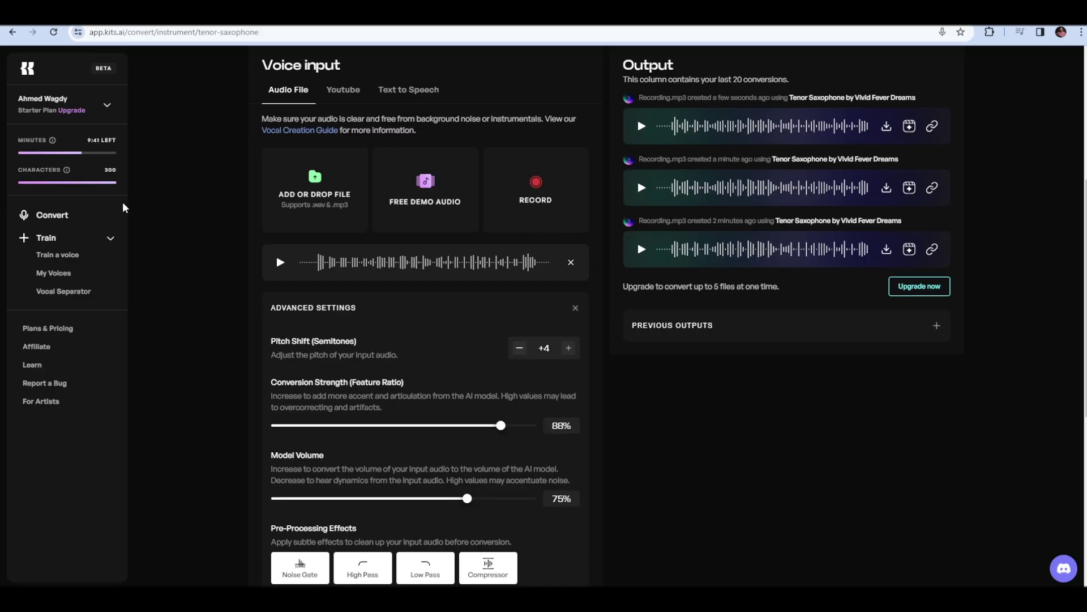
Return to the voice library and open the Overdriven Guitar model among the AI Instruments.
left_click(61, 219)
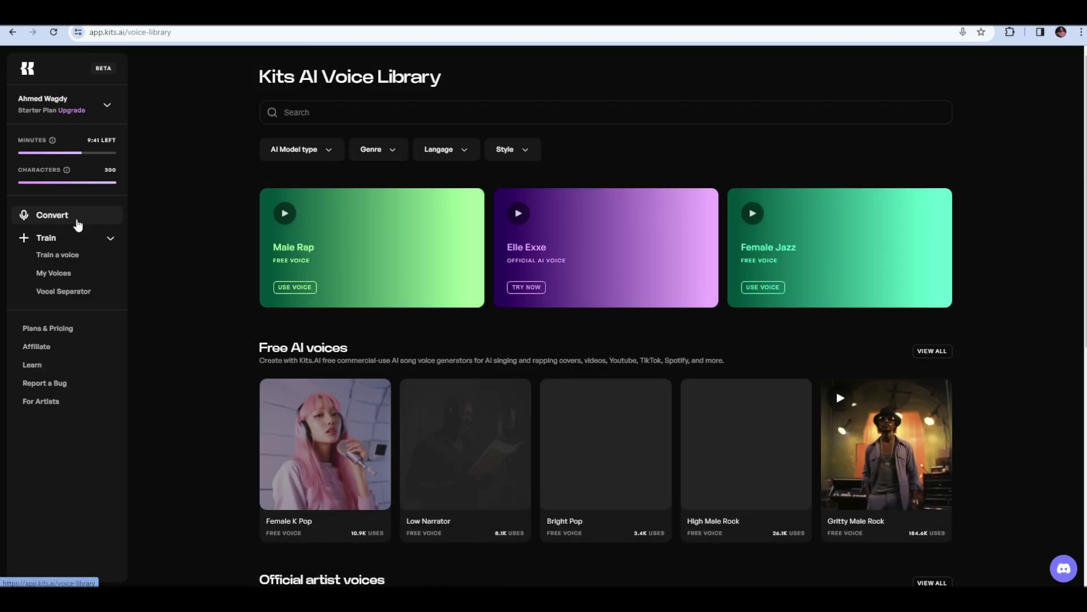
scroll(509, 378, "down", 6)
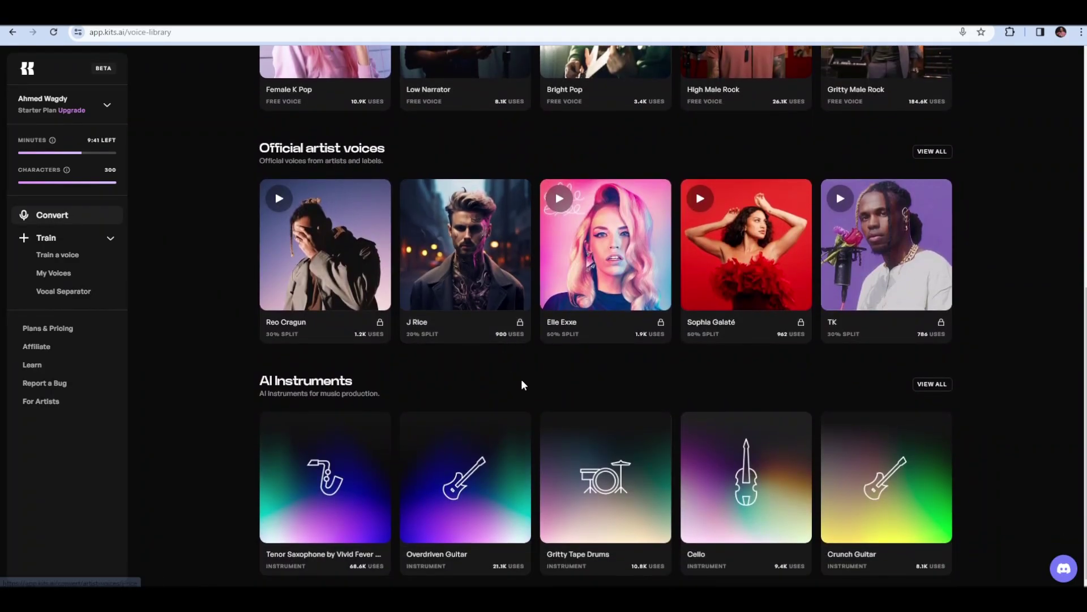
left_click(486, 486)
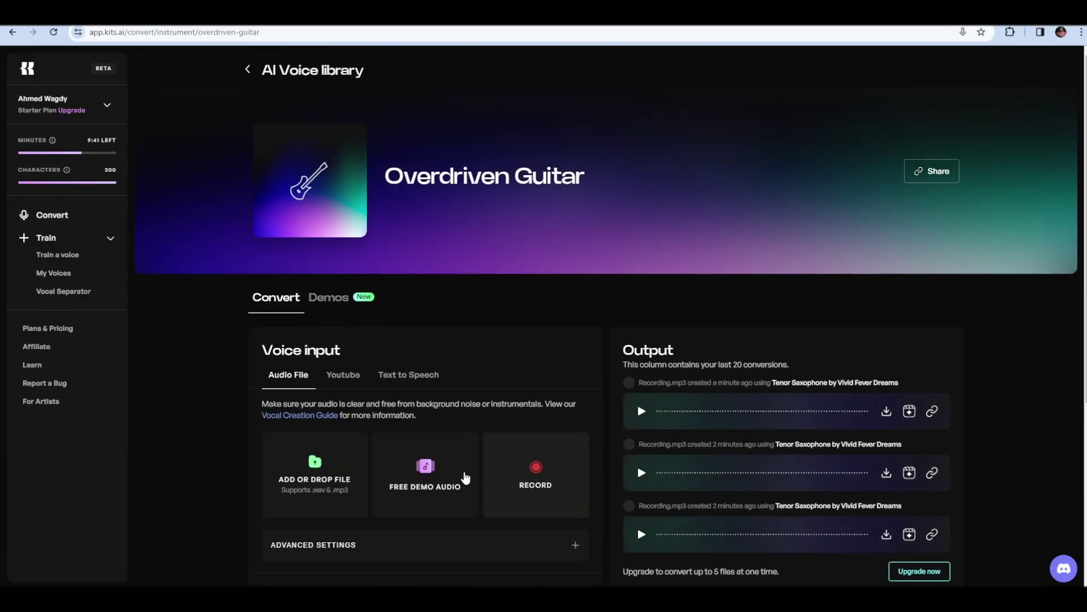
Record a voice clip of about 13 seconds for the Overdriven Guitar and preview it.
scroll(428, 465, "down", 2)
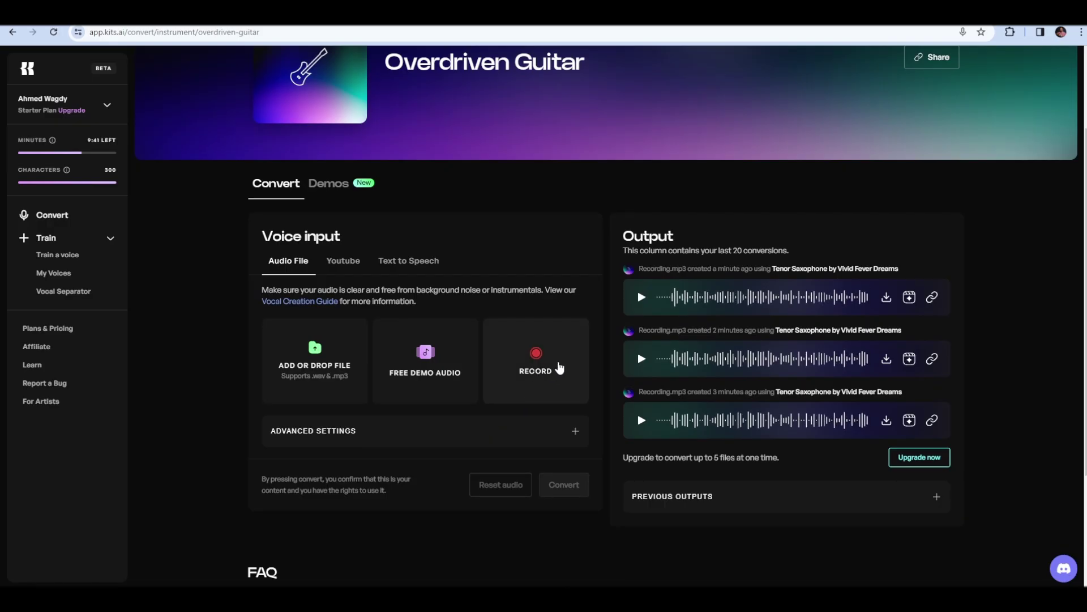
left_click(560, 368)
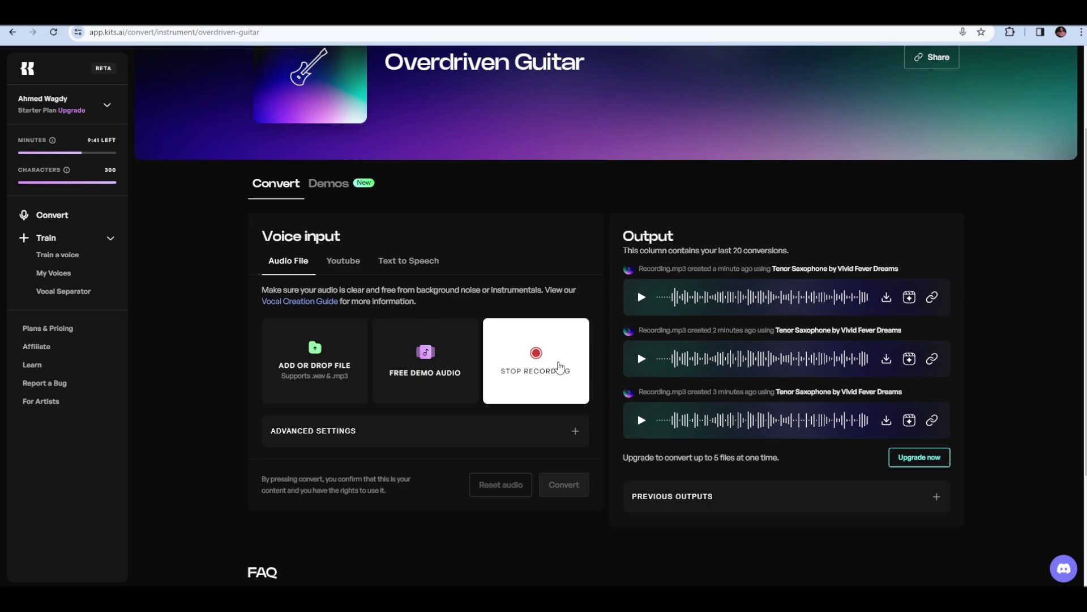
left_click(558, 367)
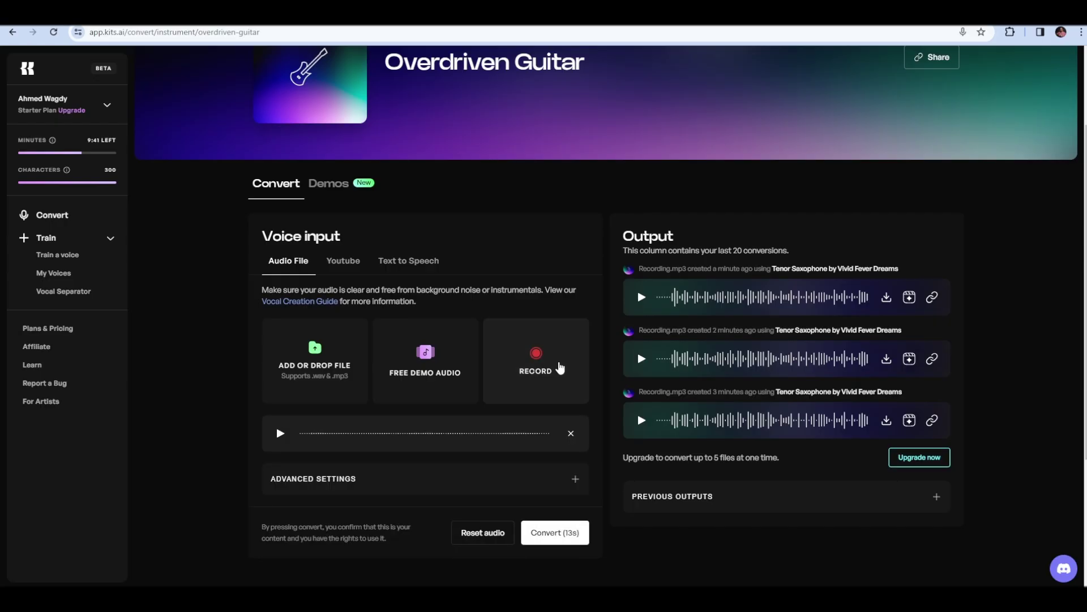
left_click(277, 437)
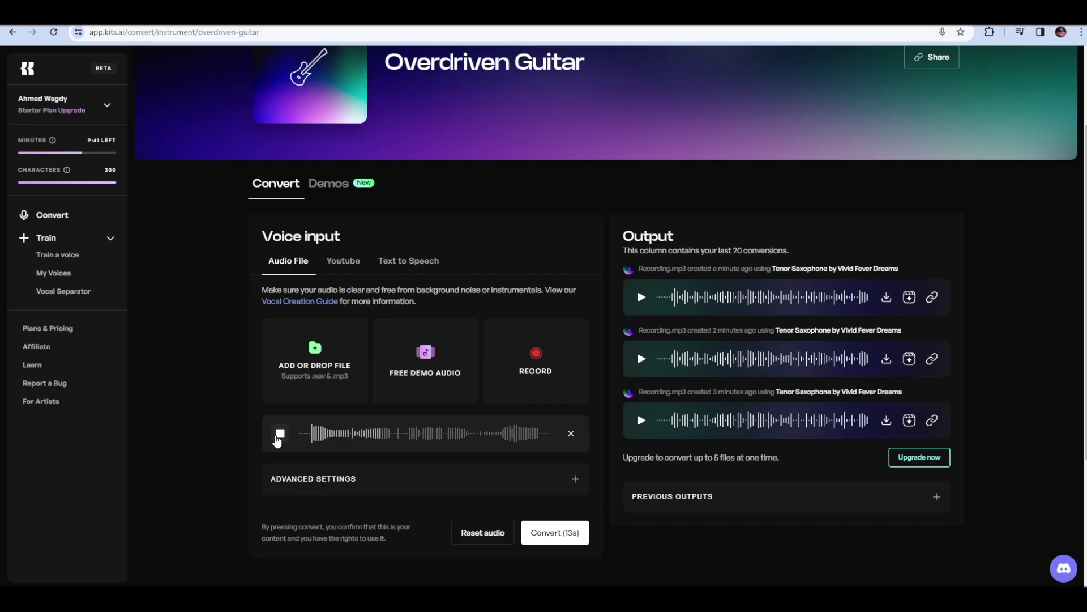
left_click(278, 439)
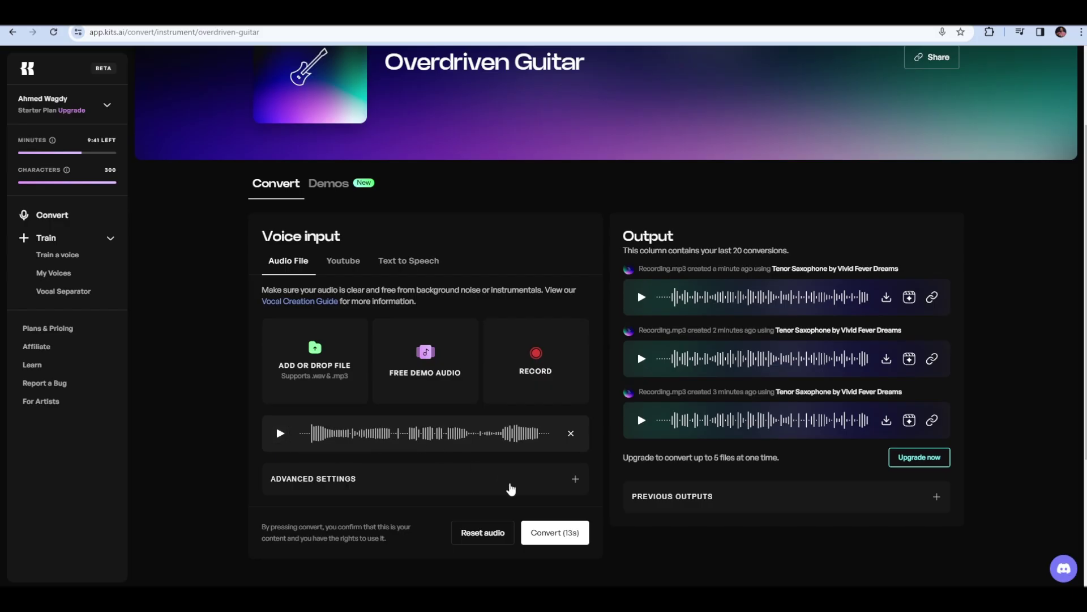
Convert the new recording to overdriven guitar and play the converted output.
left_click(575, 527)
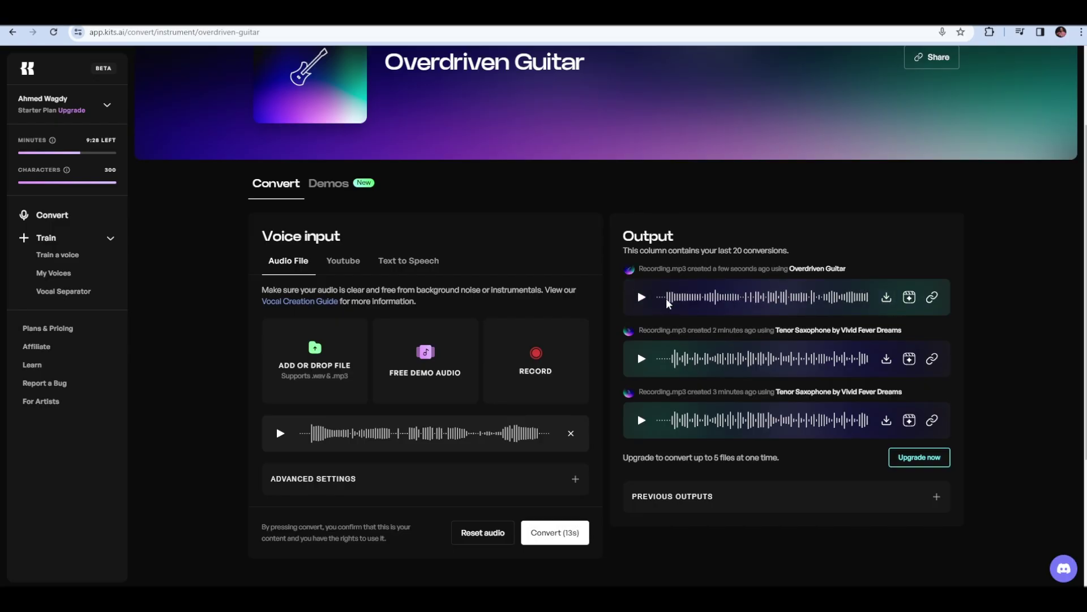
left_click(641, 298)
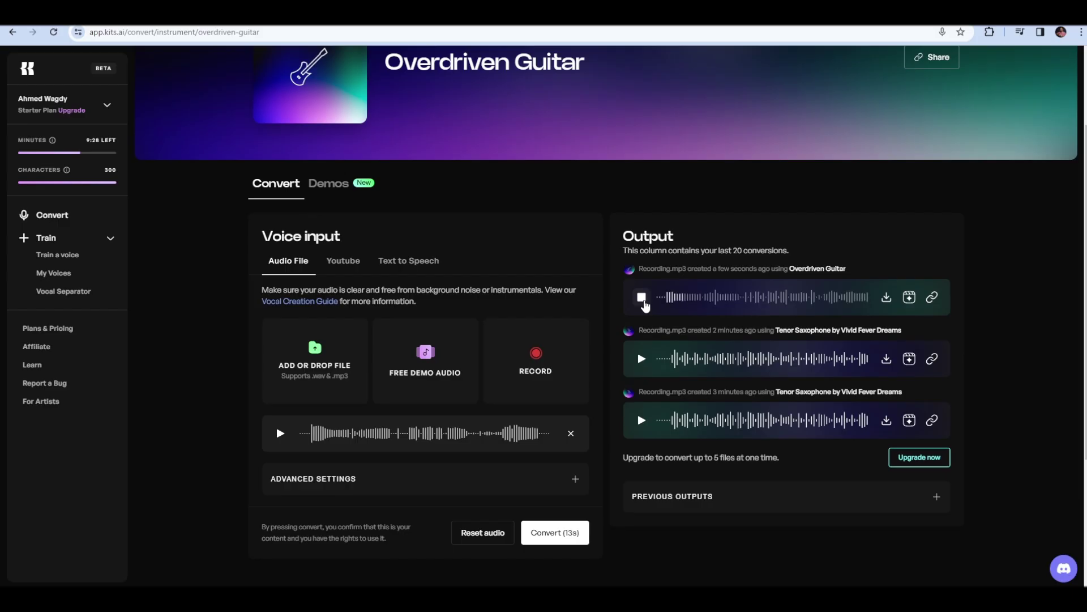
Enable the Reverb and Delay post-processing effects for the Overdriven Guitar and convert the recording again.
scroll(627, 319, "down", 1)
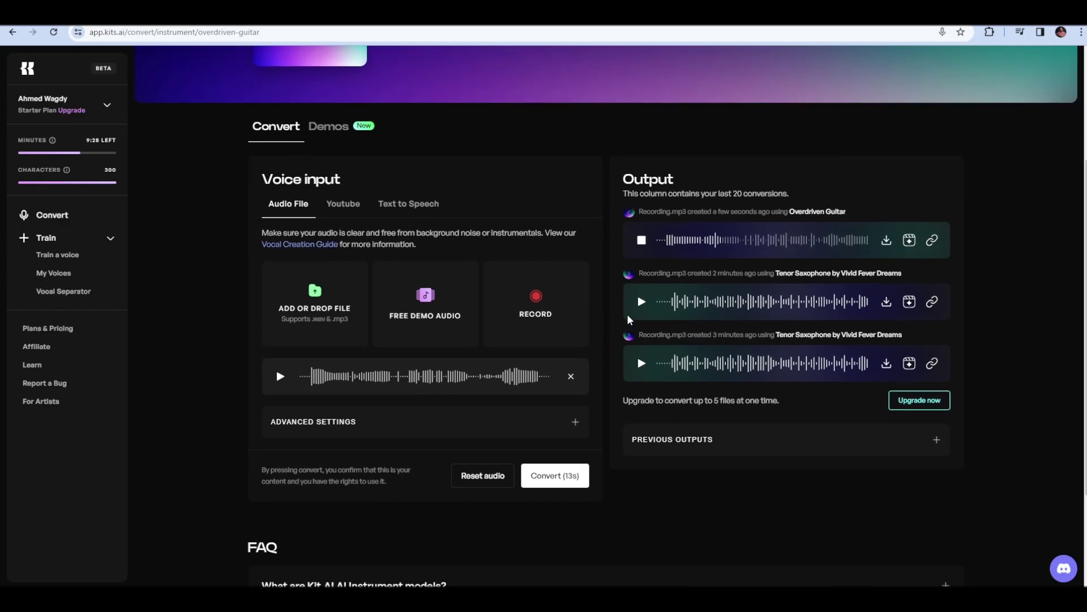
scroll(568, 400, "down", 2)
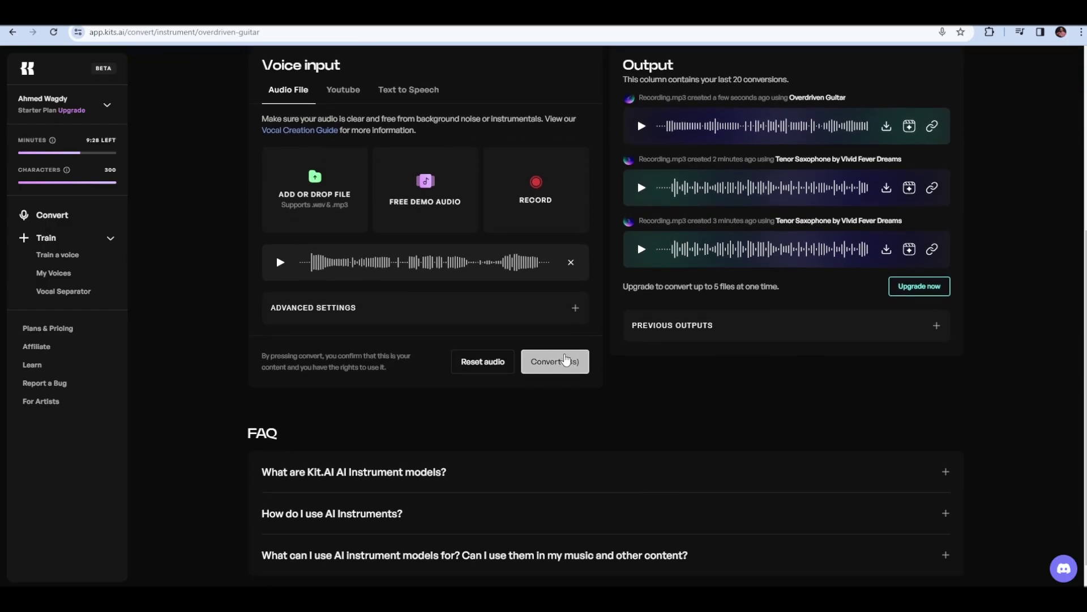
left_click(574, 308)
scroll(574, 312, "down", 5)
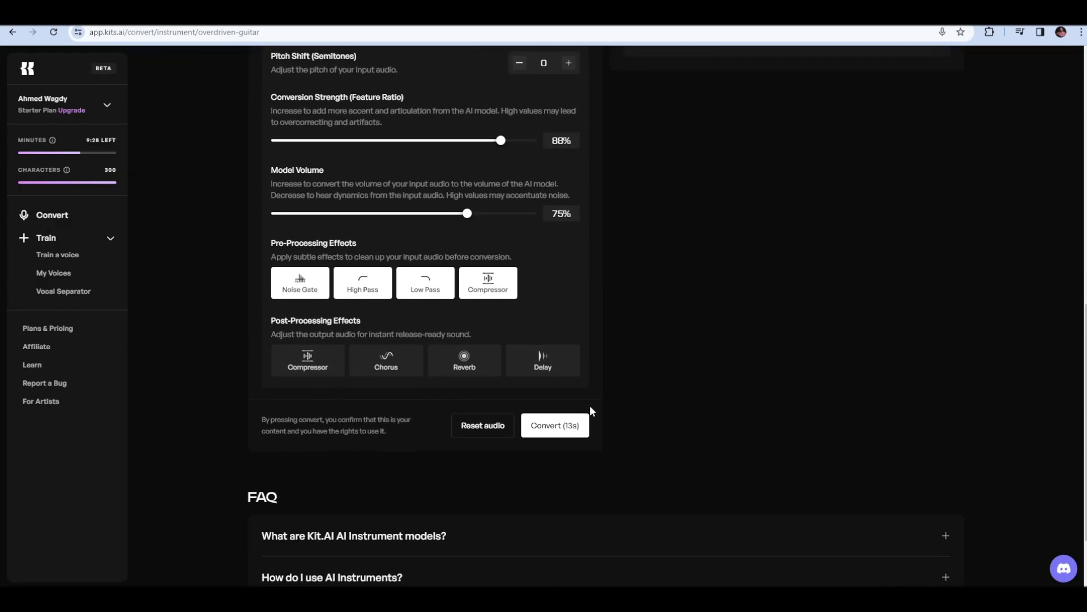
left_click(549, 355)
scroll(482, 376, "up", 5)
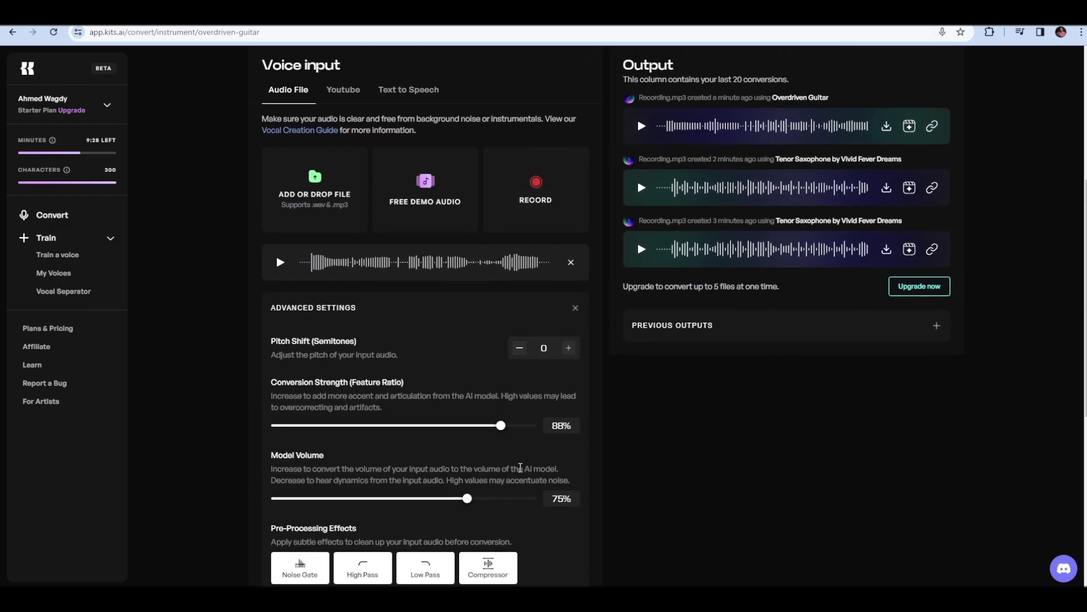
scroll(558, 263, "down", 3)
left_click(554, 541)
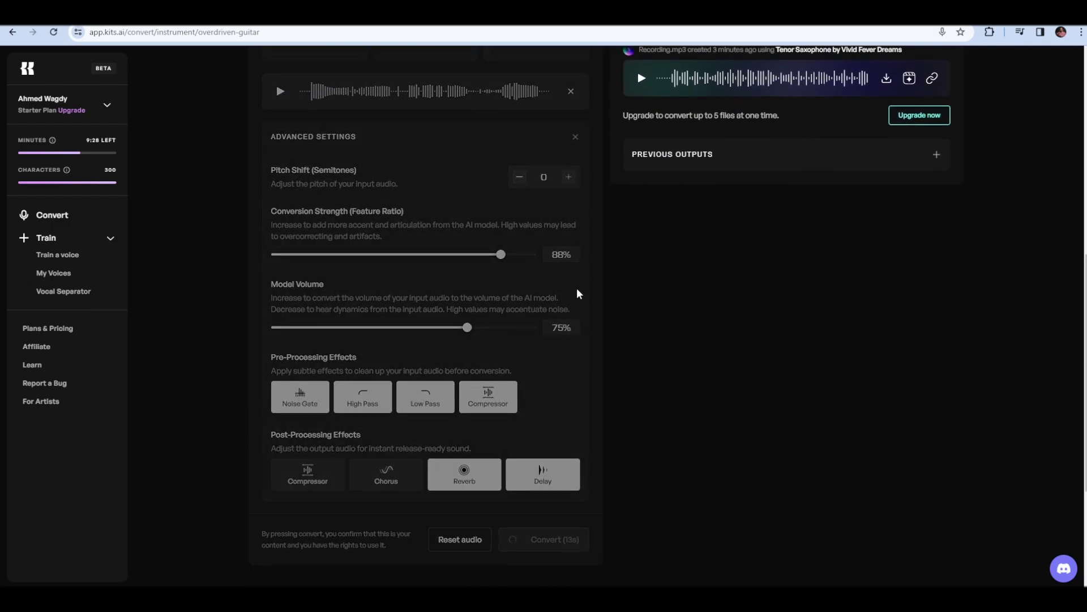
Play the newest Overdriven Guitar output converted with the Reverb and Delay effects.
scroll(577, 291, "up", 3)
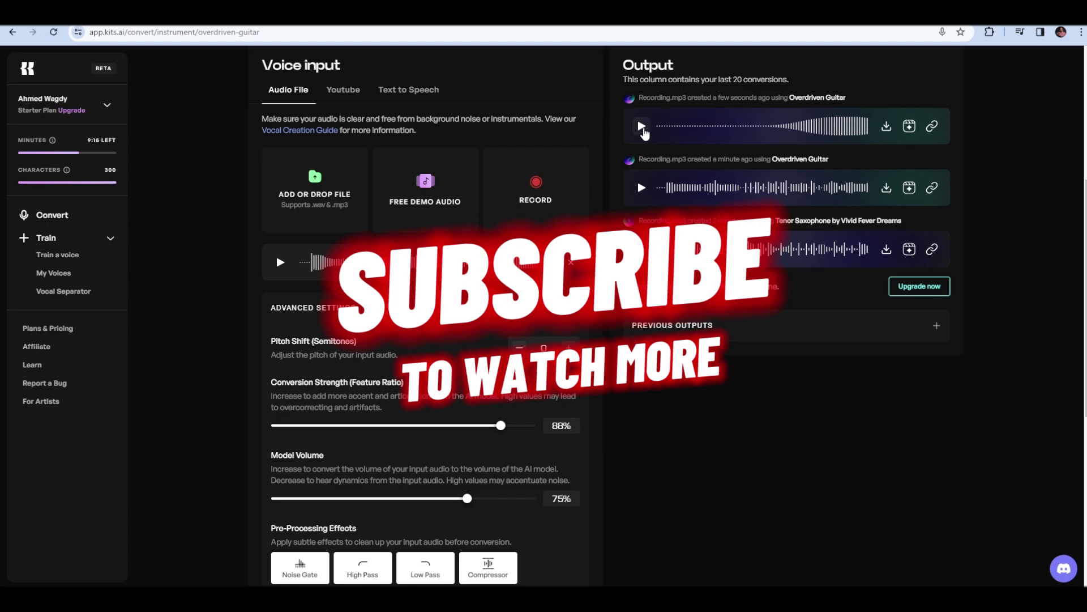
left_click(642, 125)
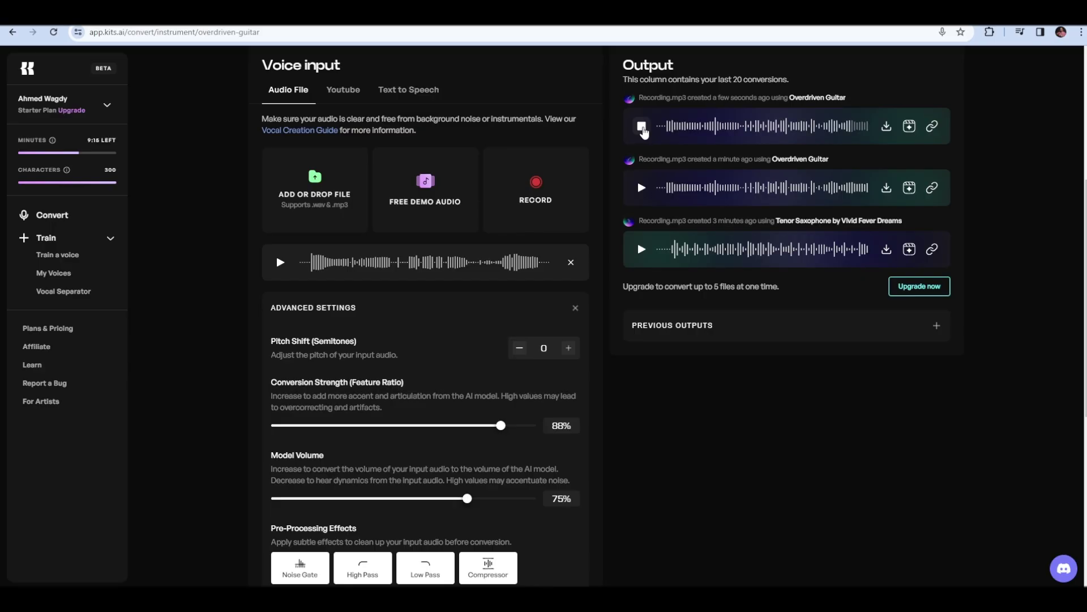
Set the pitch shift to +4 semitones and convert the recording to overdriven guitar again.
left_click(569, 348)
left_click(569, 348)
left_click(568, 348)
left_click(569, 348)
scroll(538, 354, "down", 5)
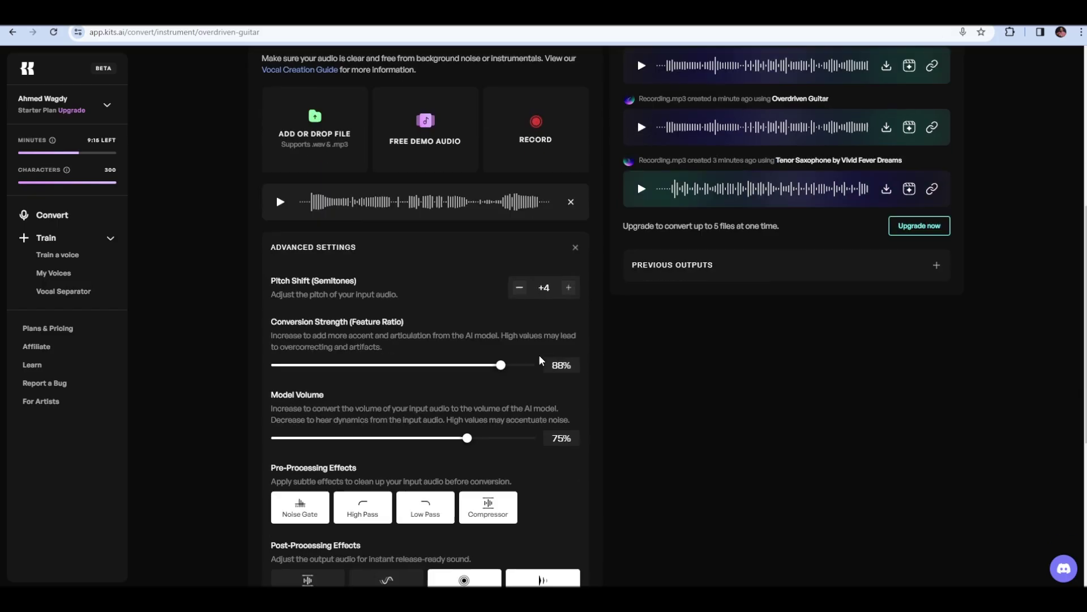
left_click(555, 425)
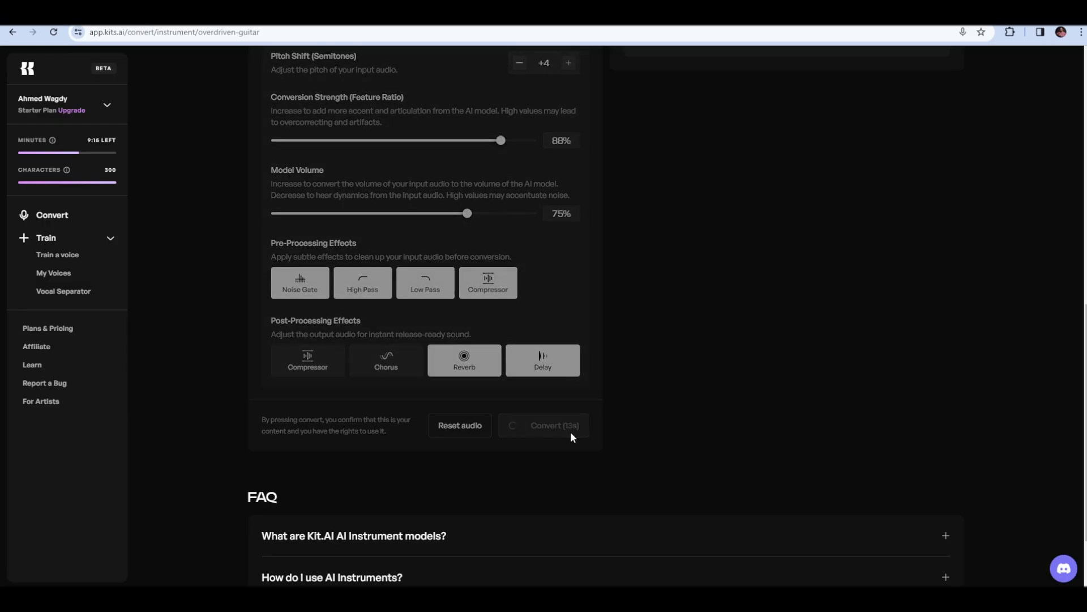
Play the pitch-shifted Overdriven Guitar output and stop the playback.
left_click(641, 183)
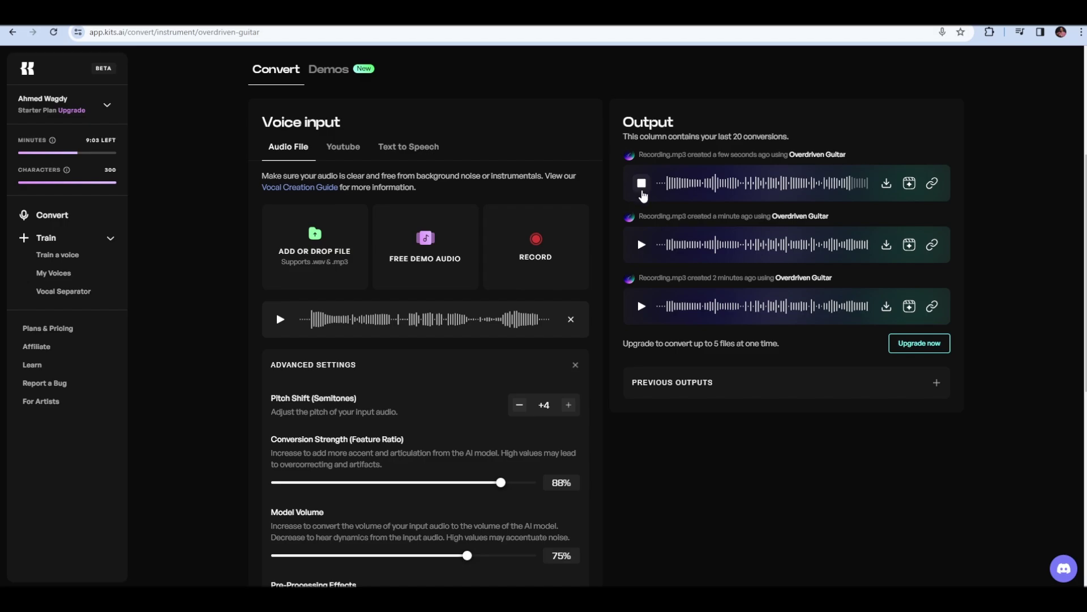
left_click(643, 194)
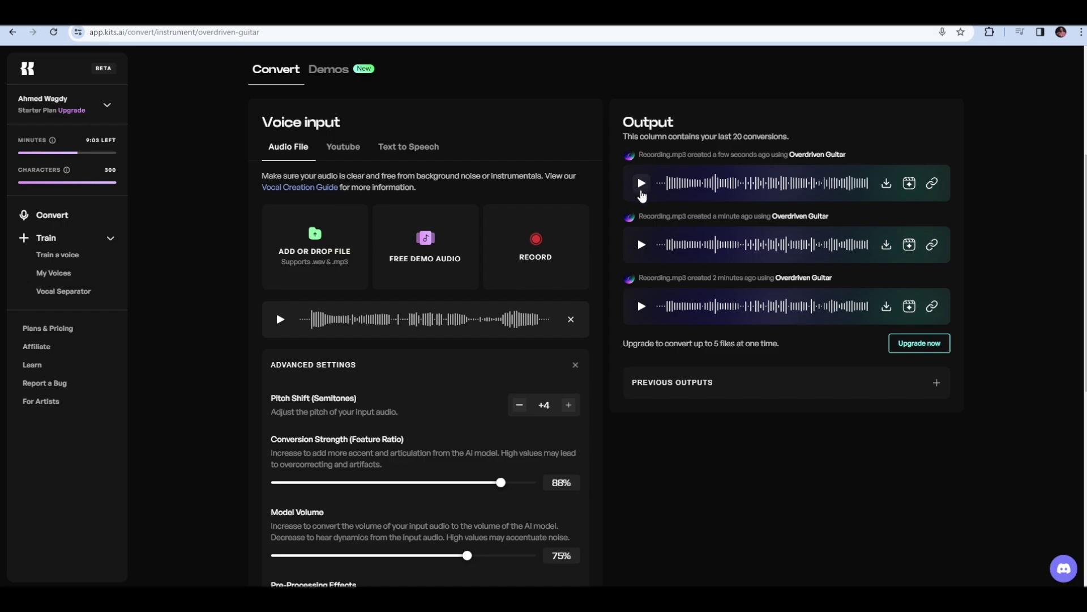